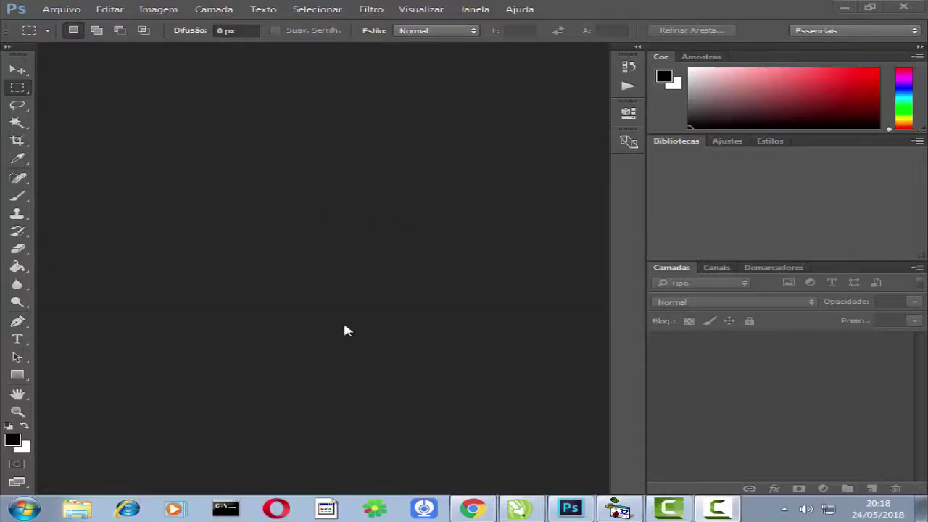
# Step: Open the photo 20180211_101245.jpg from the Gigi 20 02 18 folder
pyautogui.click(70, 10)
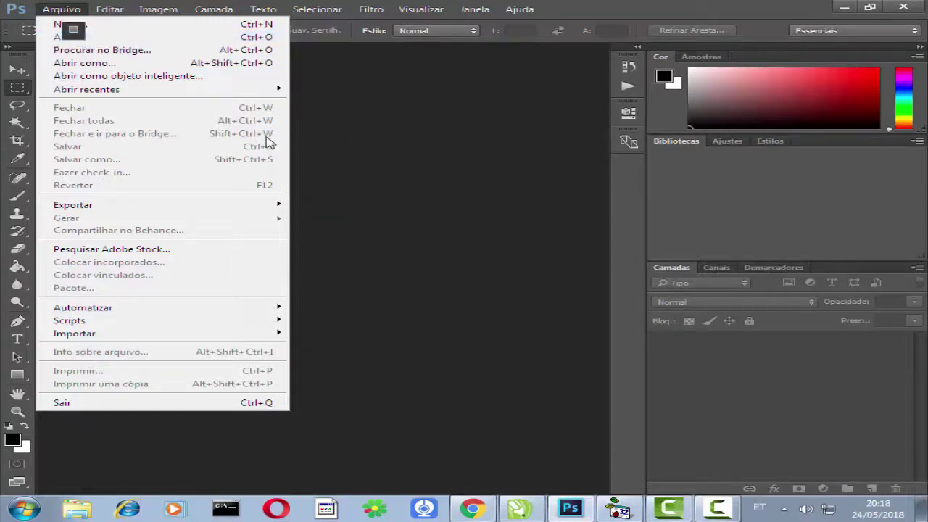
pyautogui.hotkey('ctrl', 'o')
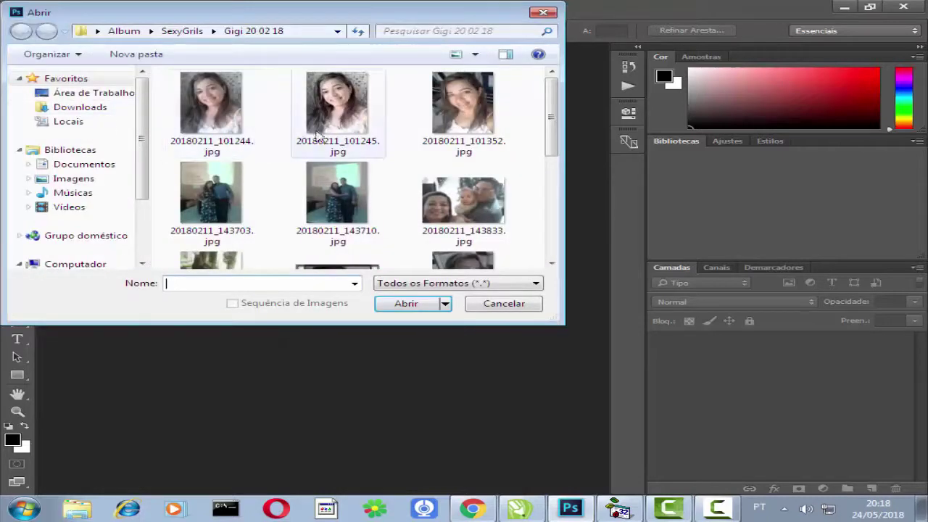
pyautogui.click(330, 129)
pyautogui.moveTo(386, 15); pyautogui.dragTo(421, 94)
pyautogui.doubleClick(389, 174)
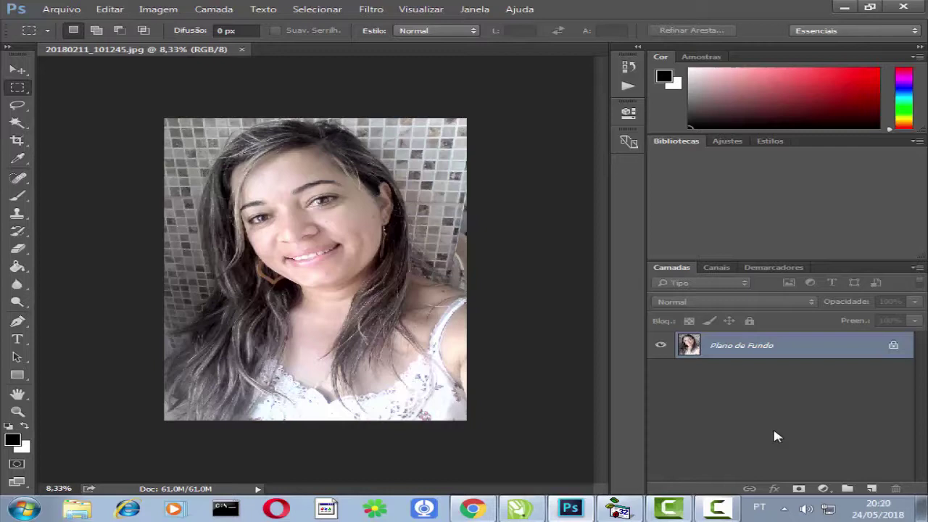
# Step: Duplicate the background layer and delete the original Plano de Fundo layer
pyautogui.hotkey('ctrl', 'j')
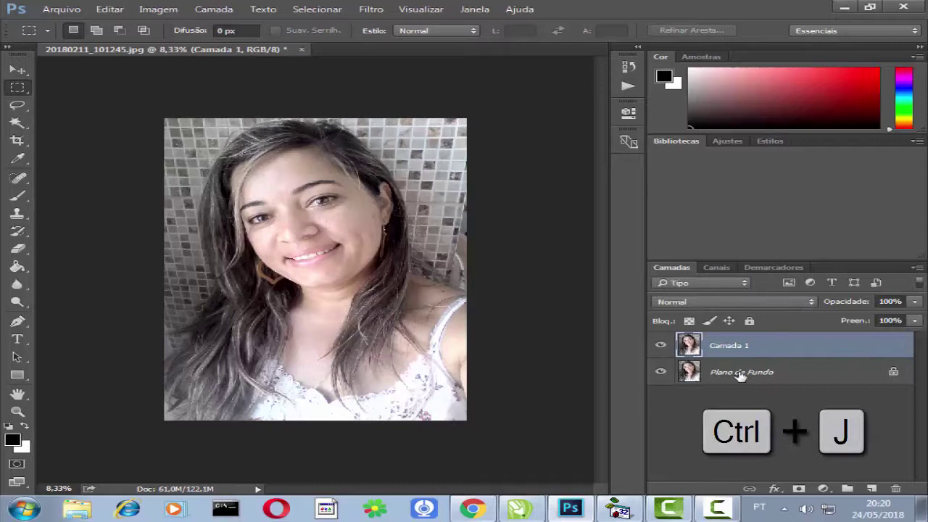
pyautogui.click(739, 373)
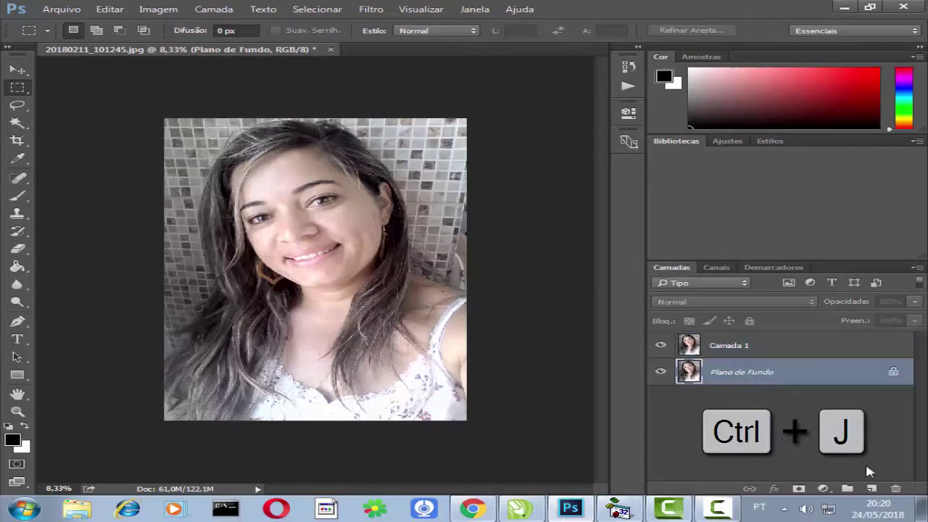
pyautogui.click(896, 489)
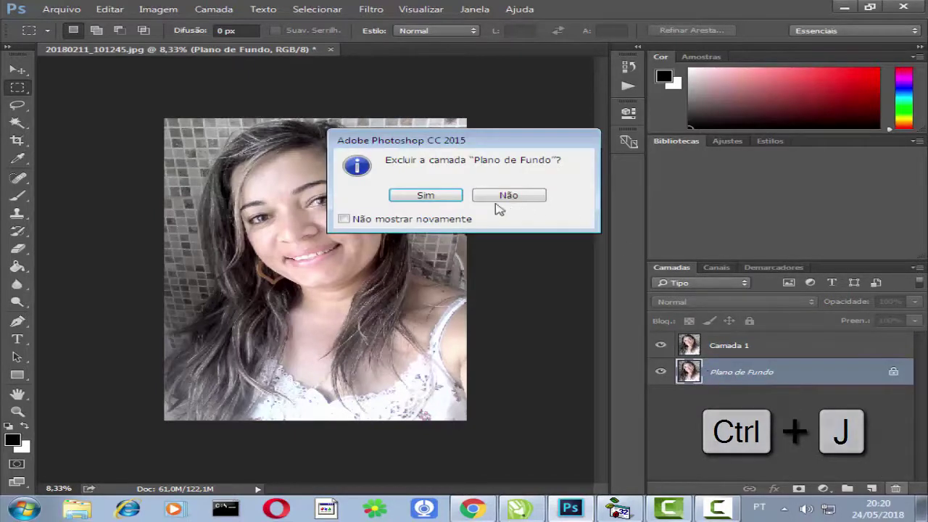
pyautogui.click(424, 196)
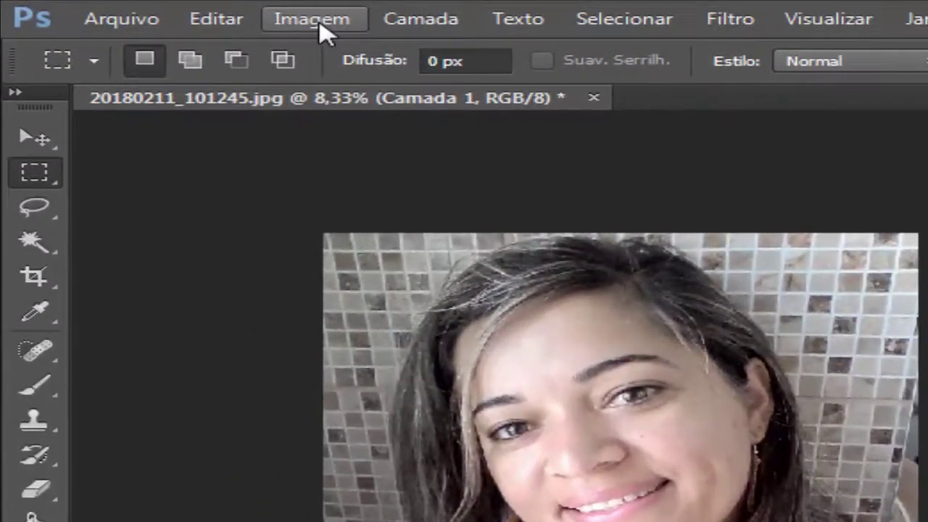
# Step: Convert the image to grayscale (Tons de cinza) and discard its color information
pyautogui.click(310, 24)
pyautogui.moveTo(353, 60)
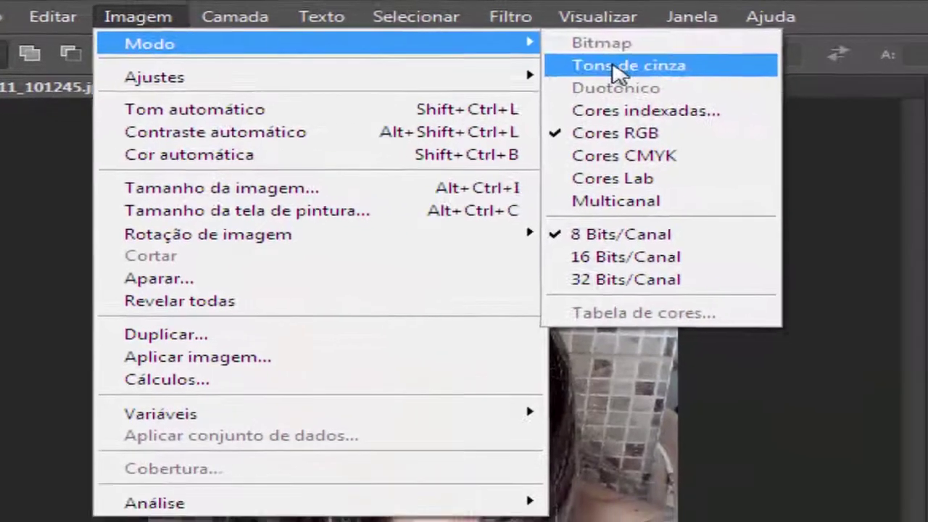
pyautogui.click(614, 67)
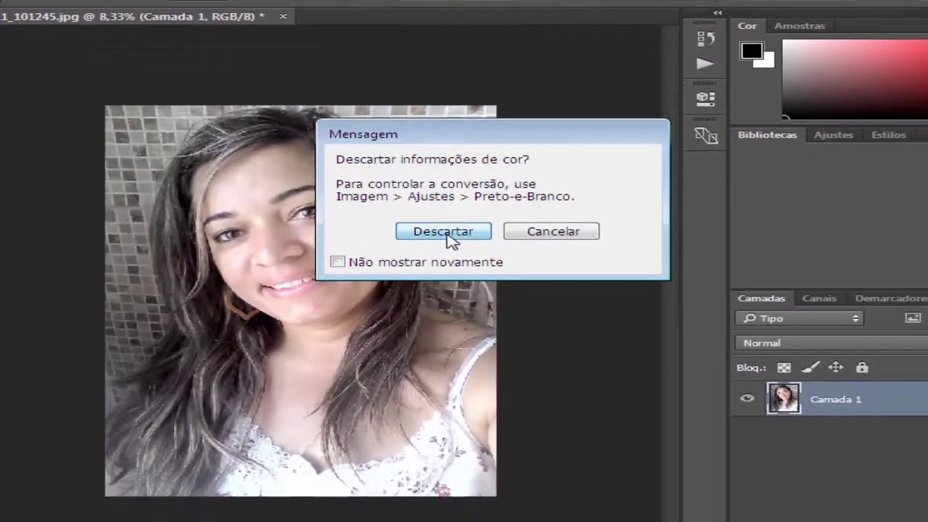
pyautogui.click(444, 232)
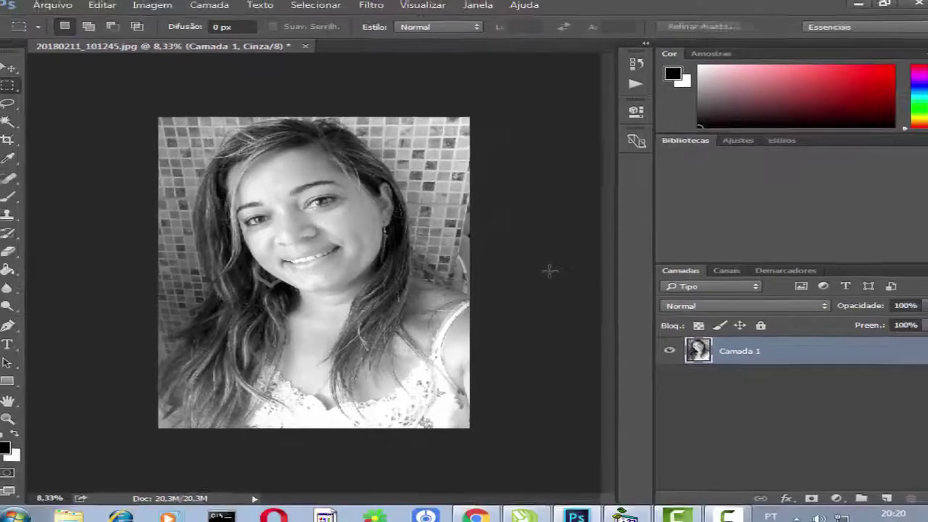
# Step: Start a Curves (Curvas) adjustment on the photo and raise the curve's midpoint to input 42, output 47
pyautogui.hotkey('ctrl', 'm')
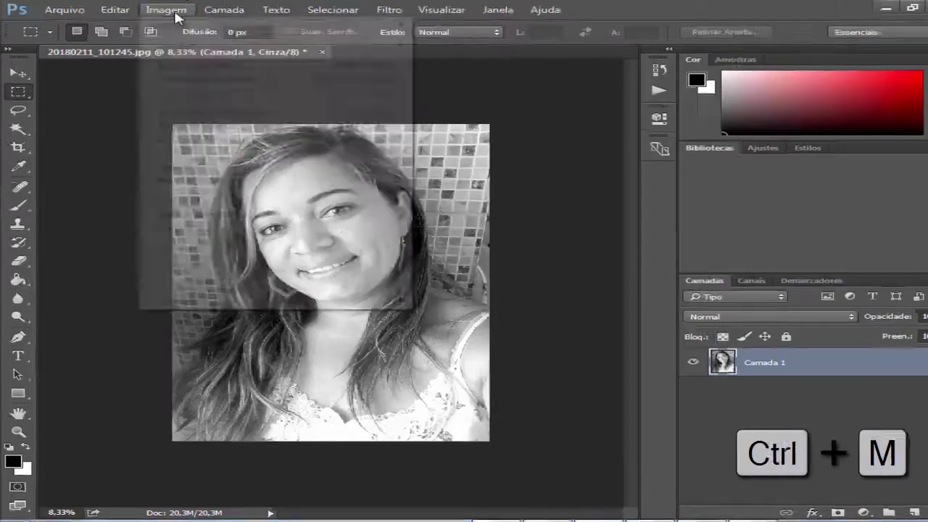
pyautogui.click(174, 13)
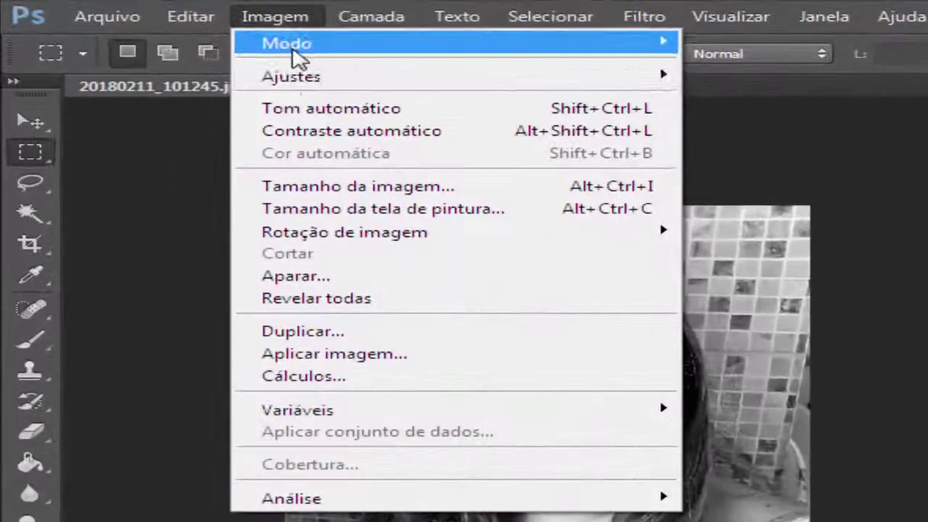
pyautogui.moveTo(176, 46)
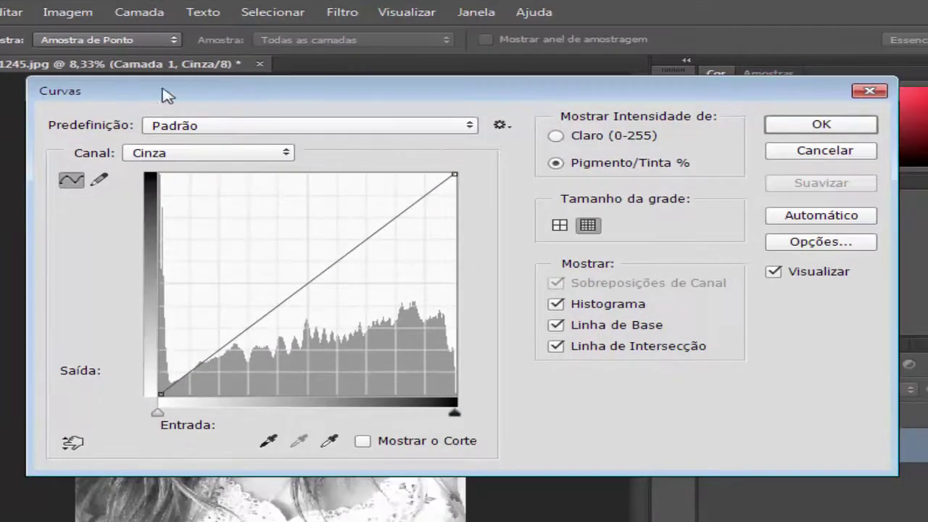
pyautogui.moveTo(149, 99); pyautogui.dragTo(641, 175)
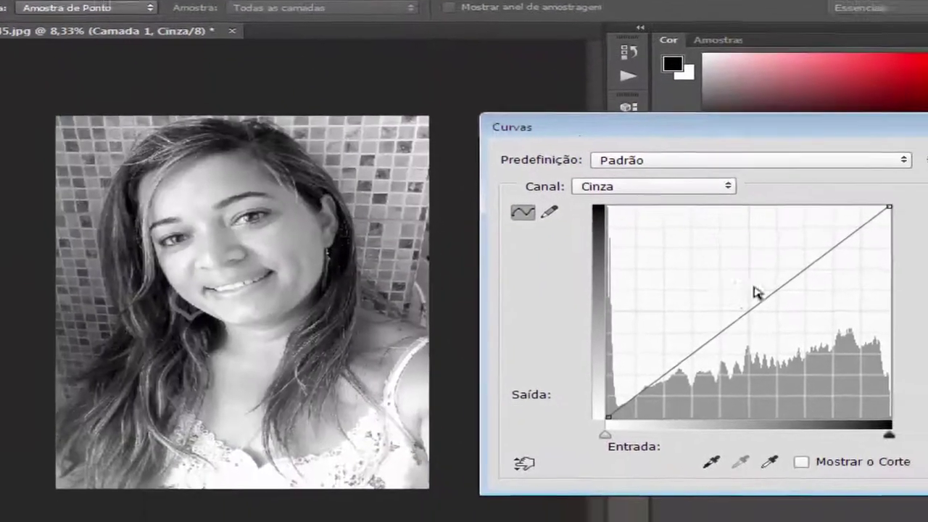
pyautogui.moveTo(779, 368)
pyautogui.mouseDown()
pyautogui.moveTo(786, 377)
pyautogui.moveTo(786, 367)
pyautogui.mouseUp()
pyautogui.moveTo(668, 261); pyautogui.dragTo(659, 257)
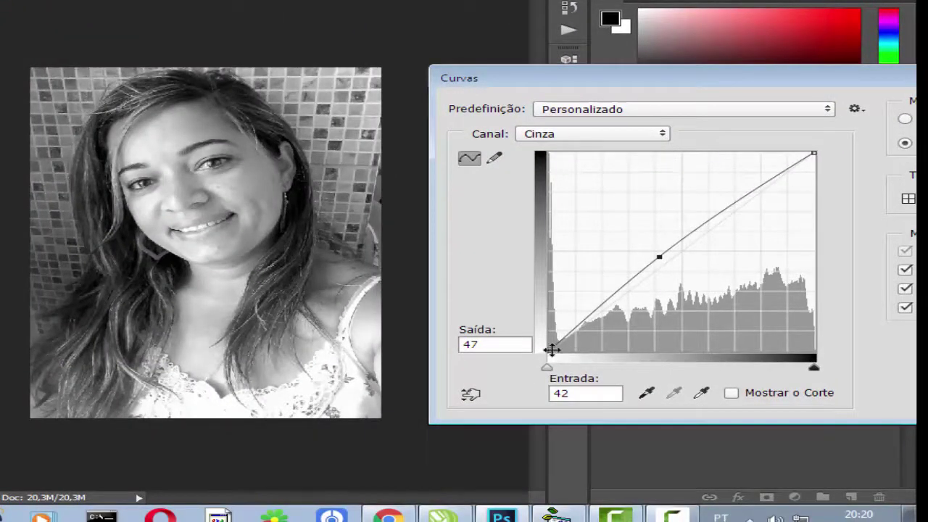
# Step: Increase the contrast by pulling both curve ends inward, the upper one to input 91, set the midpoint to input 44, output 49, and apply Curves
pyautogui.moveTo(551, 351); pyautogui.dragTo(560, 350)
pyautogui.moveTo(650, 261); pyautogui.dragTo(674, 253)
pyautogui.moveTo(810, 153); pyautogui.dragTo(789, 151)
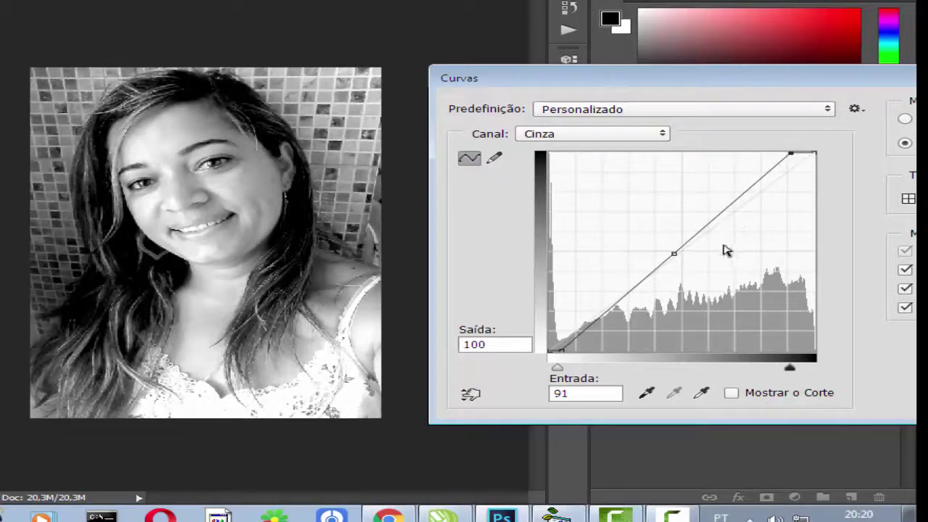
pyautogui.moveTo(678, 254)
pyautogui.mouseDown()
pyautogui.moveTo(684, 259)
pyautogui.moveTo(666, 253)
pyautogui.mouseUp()
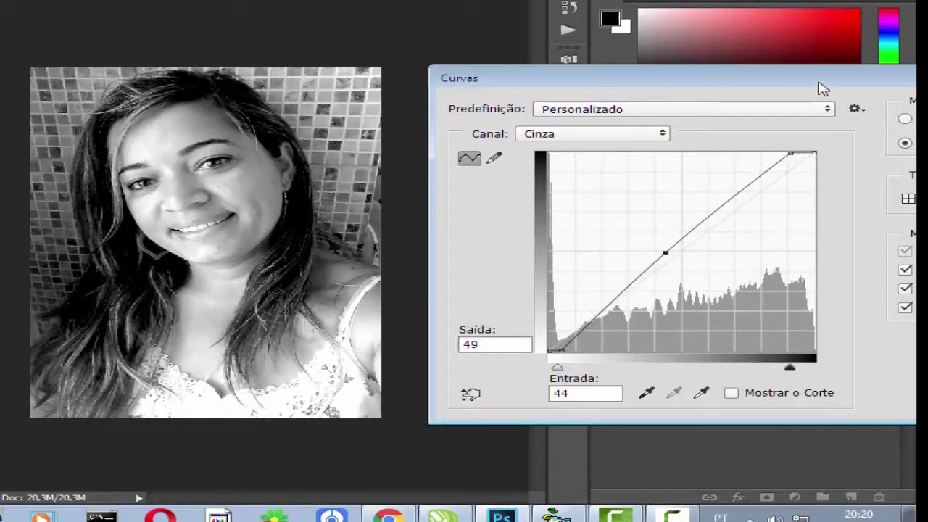
pyautogui.moveTo(820, 87); pyautogui.dragTo(704, 106)
pyautogui.moveTo(822, 109); pyautogui.dragTo(663, 147)
pyautogui.click(831, 194)
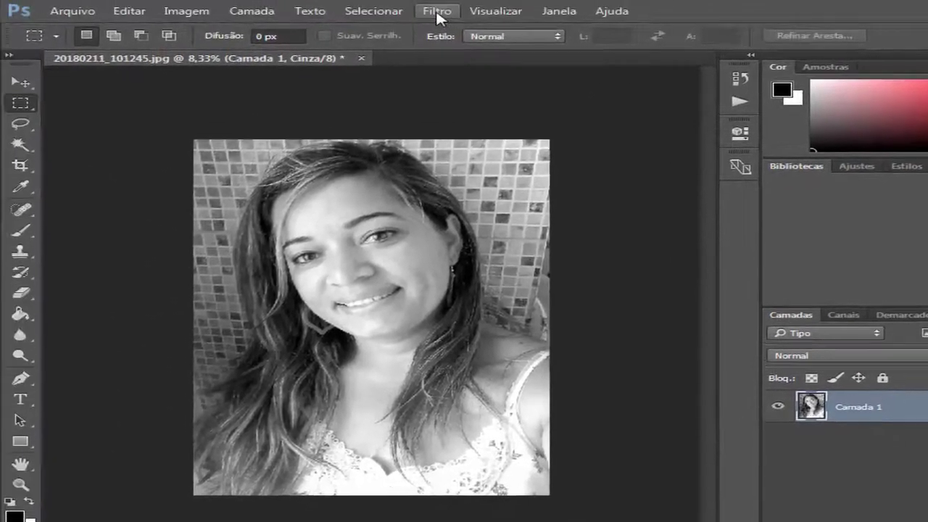
# Step: Try the Color Halftone filter (Meio-Tom em Cores) on the photo with a maximum radius of 50 pixels and undo it
pyautogui.click(437, 17)
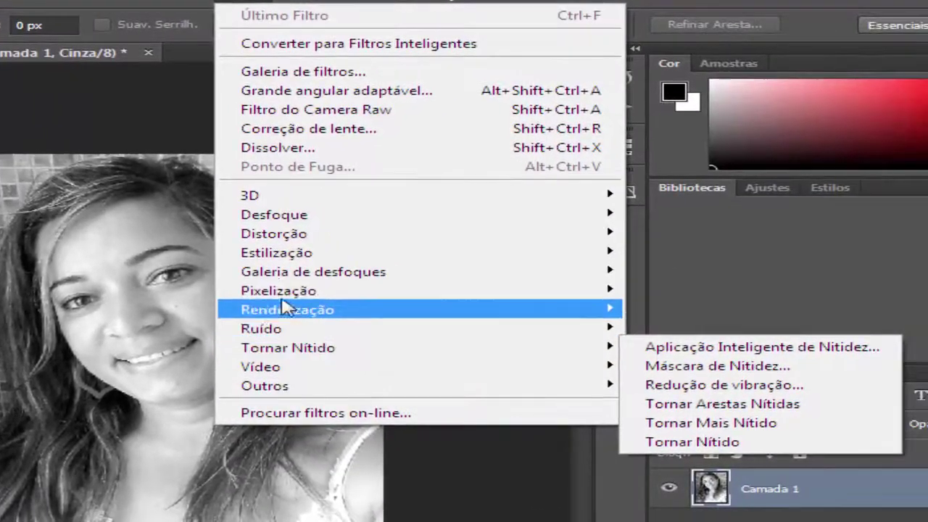
pyautogui.moveTo(565, 304)
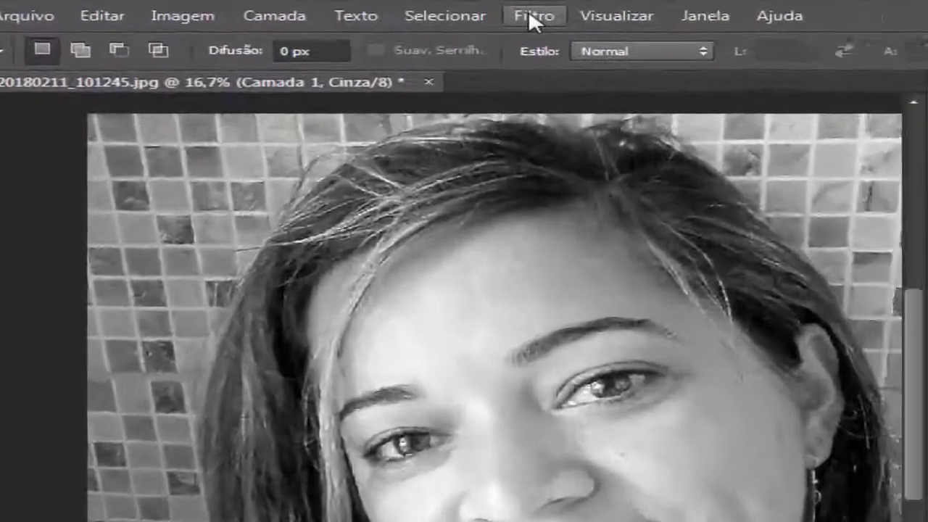
pyautogui.click(392, 11)
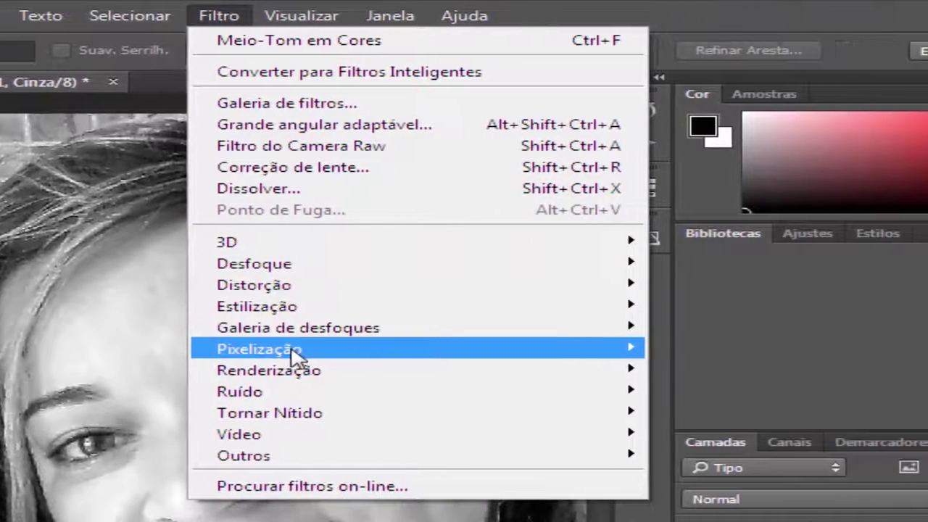
pyautogui.moveTo(488, 350)
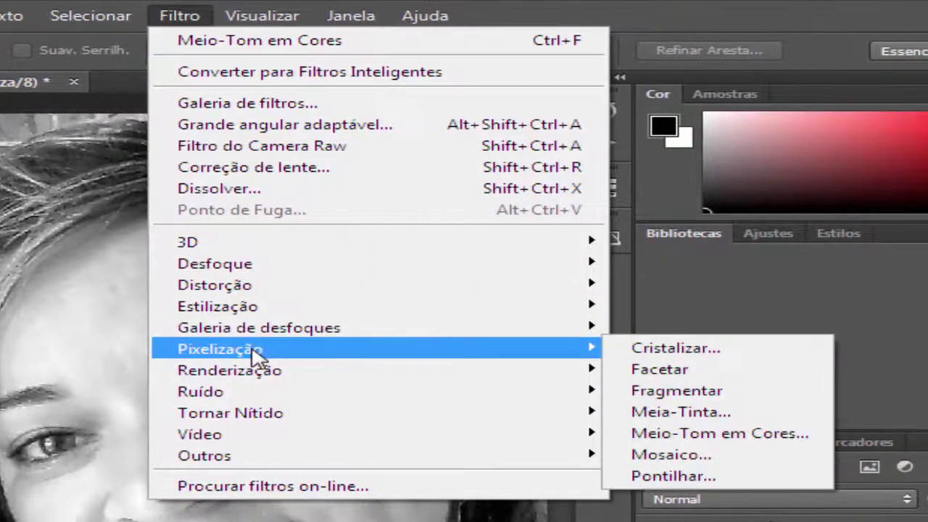
pyautogui.click(671, 433)
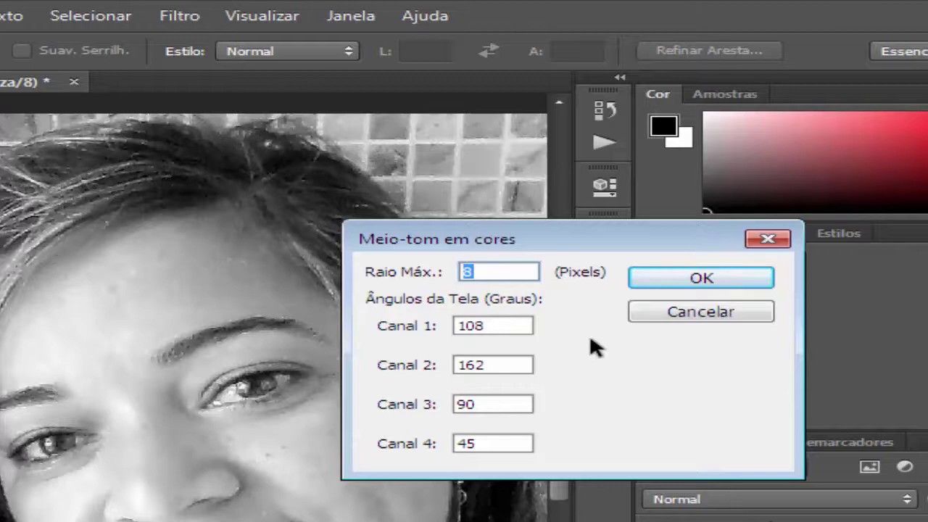
pyautogui.moveTo(543, 244); pyautogui.dragTo(540, 320)
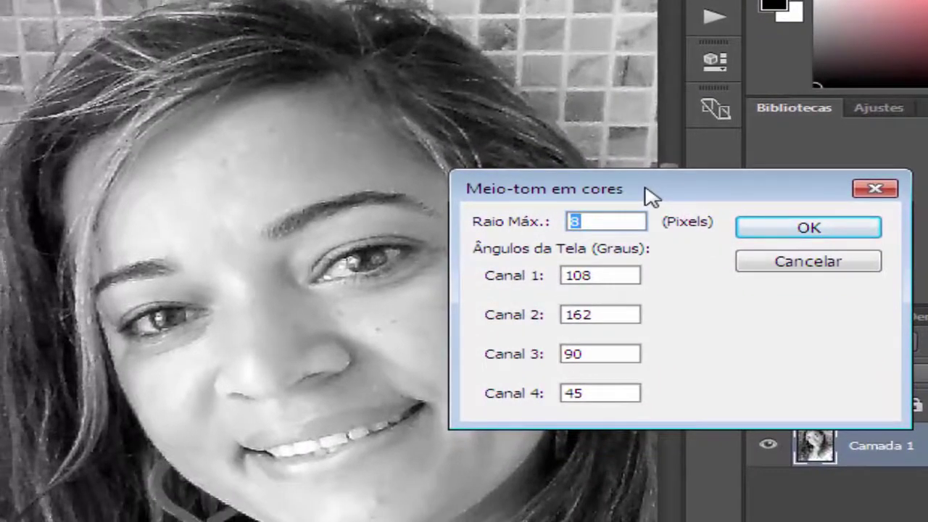
pyautogui.moveTo(648, 194); pyautogui.dragTo(822, 209)
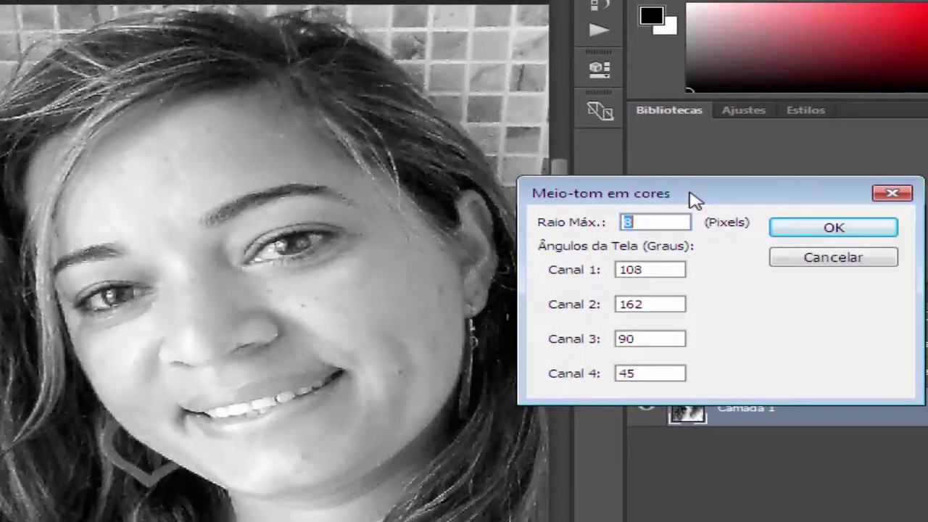
pyautogui.moveTo(689, 194); pyautogui.dragTo(717, 219)
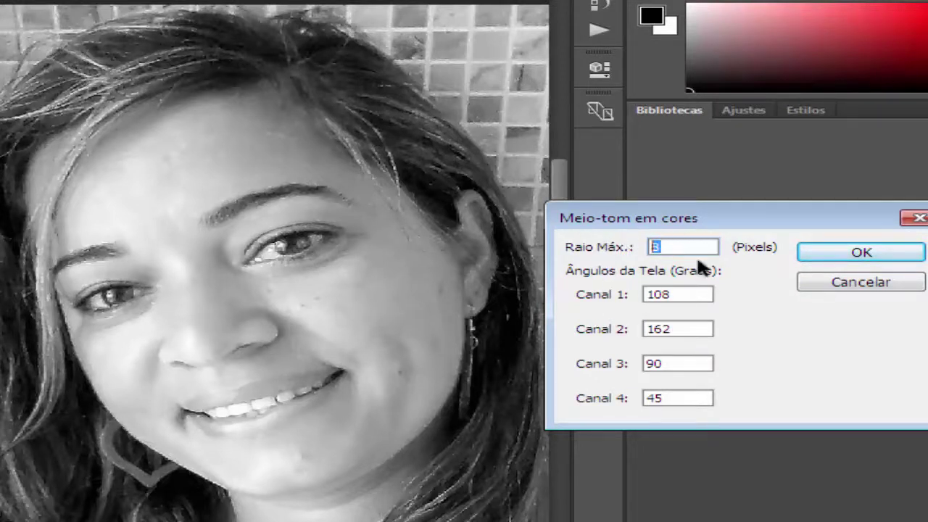
pyautogui.press('BackSpace')
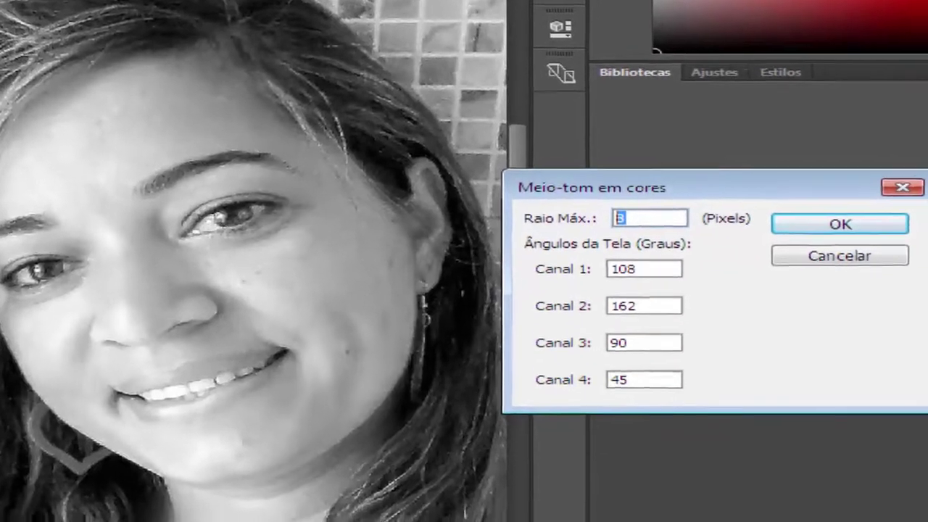
pyautogui.write('50')
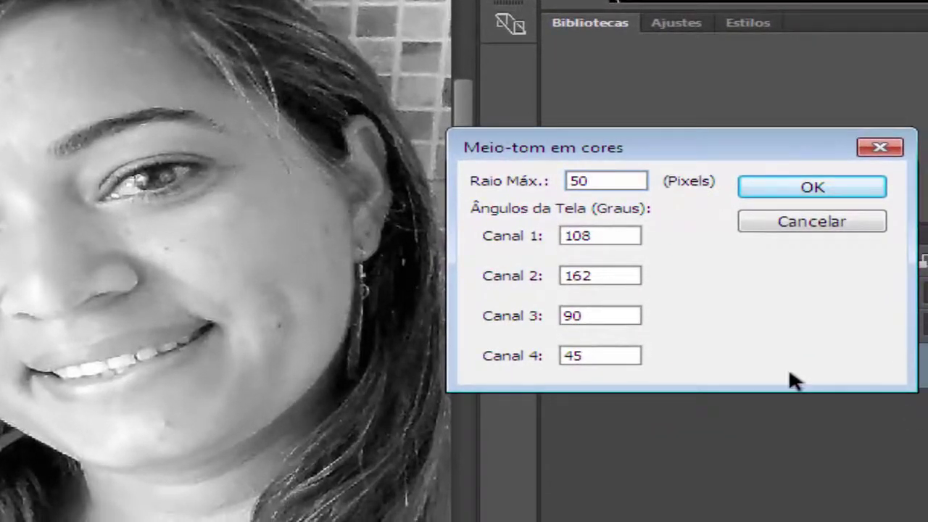
pyautogui.click(812, 194)
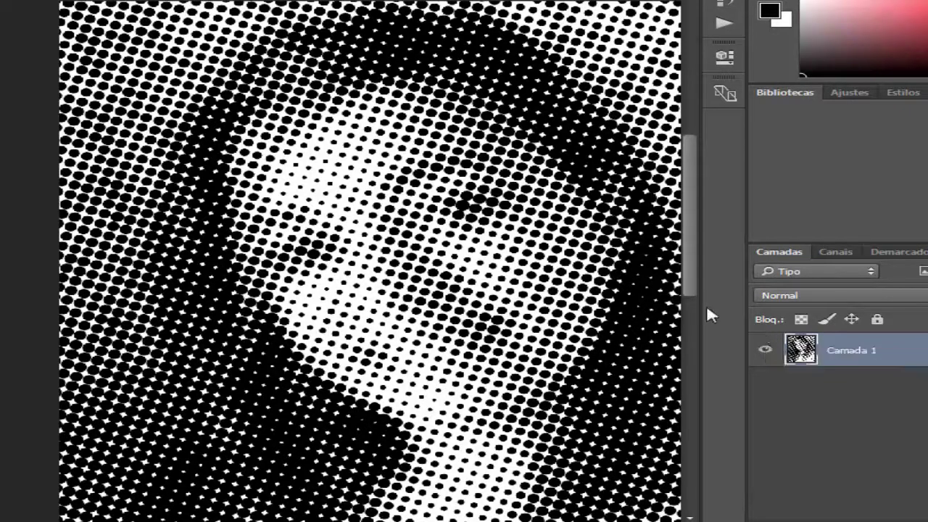
pyautogui.hotkey('ctrl', 'z')
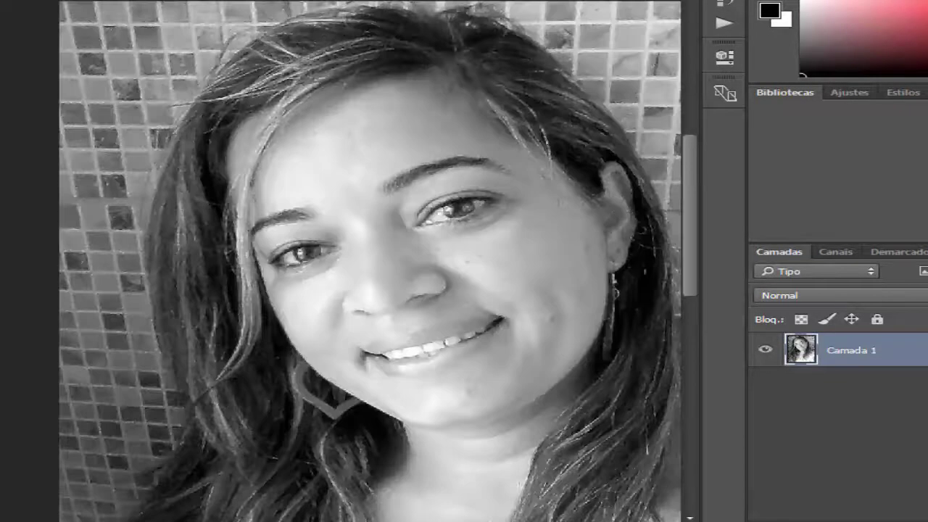
# Step: Try the Color Halftone filter (Meio-Tom em Cores) on the photo with a maximum radius of 4 pixels
pyautogui.click(400, 0)
pyautogui.moveTo(332, 0)
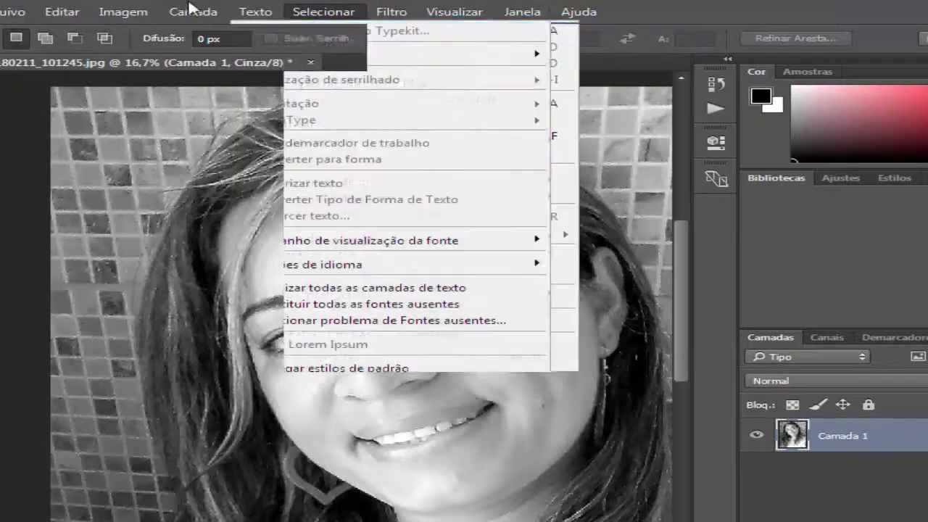
pyautogui.moveTo(62, 13)
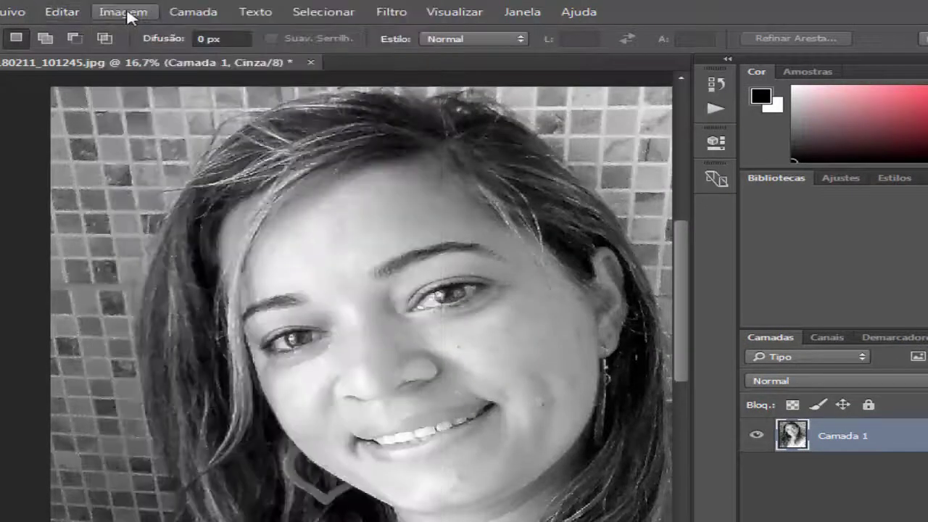
pyautogui.click(123, 11)
pyautogui.moveTo(390, 13)
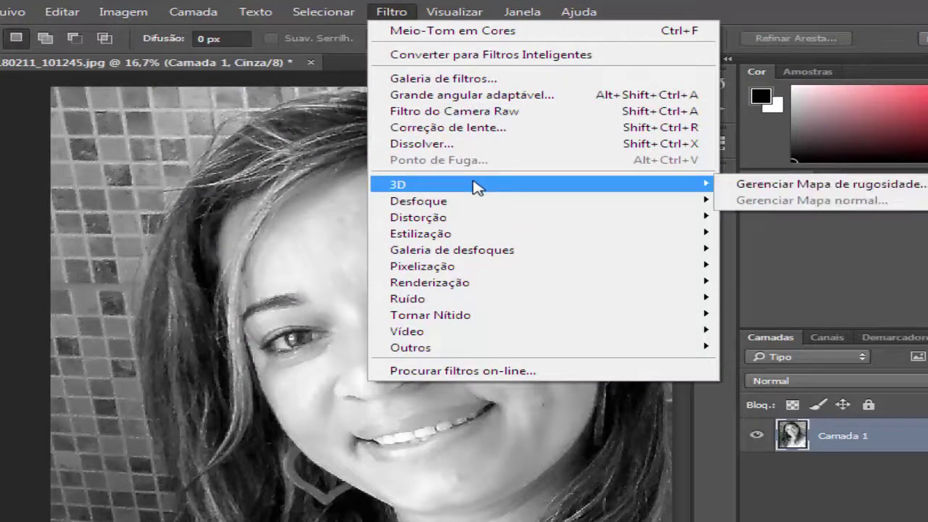
pyautogui.moveTo(490, 207)
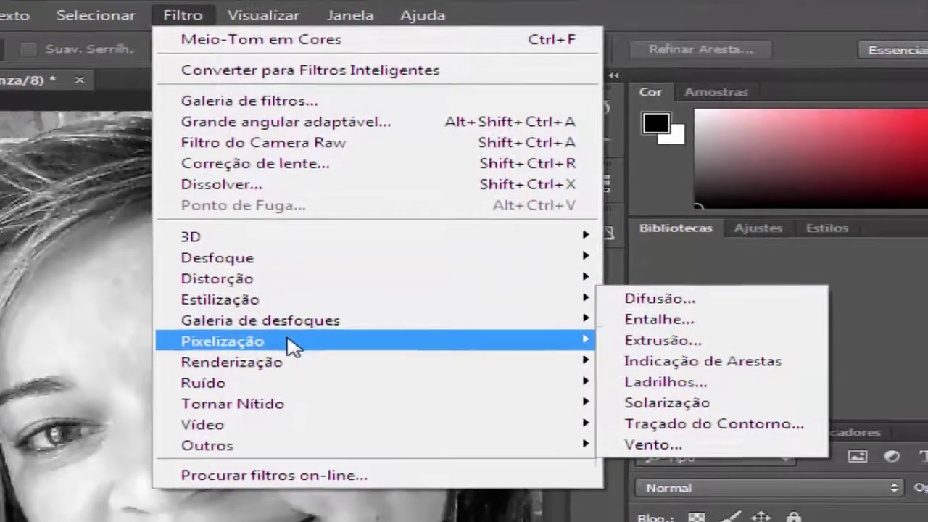
pyautogui.moveTo(291, 345)
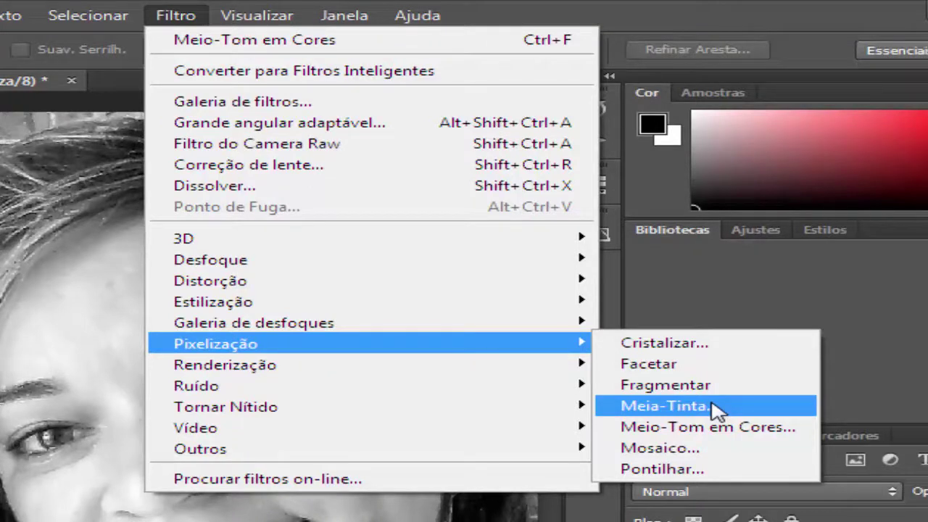
pyautogui.click(673, 428)
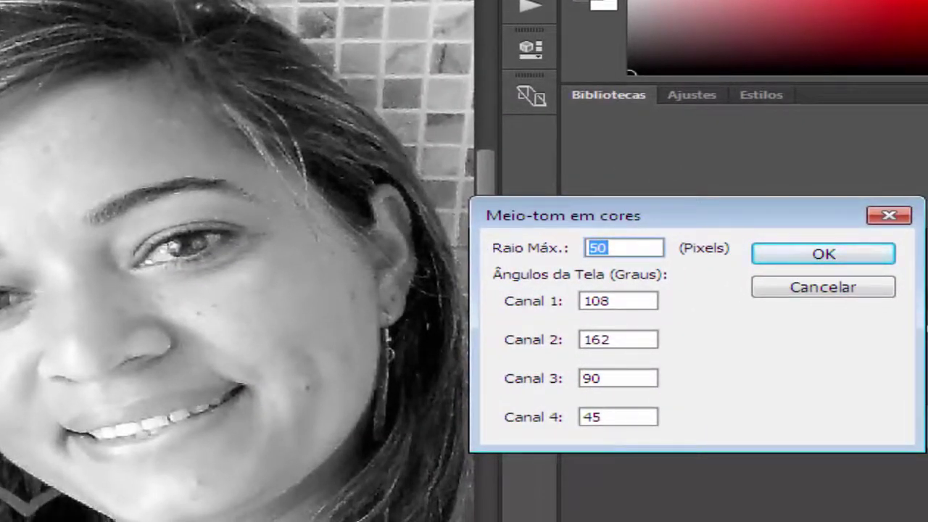
pyautogui.write('1')
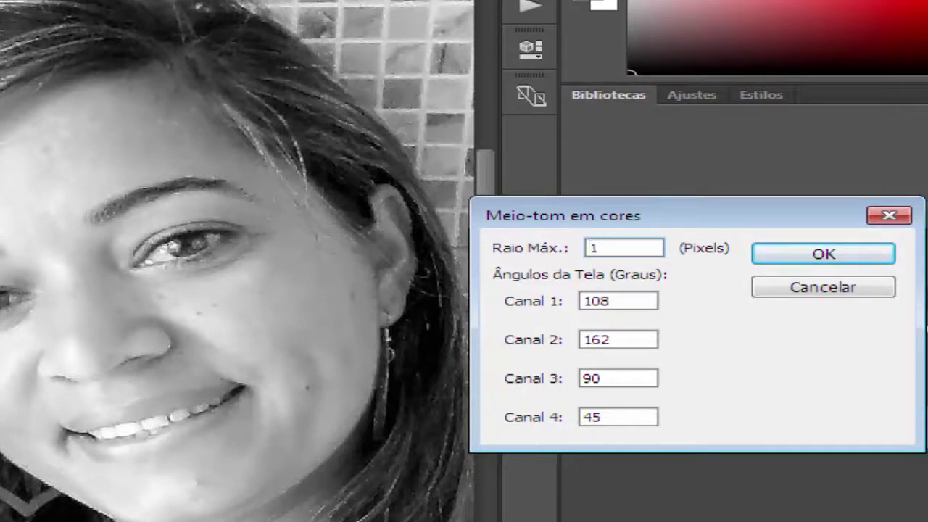
pyautogui.click(860, 247)
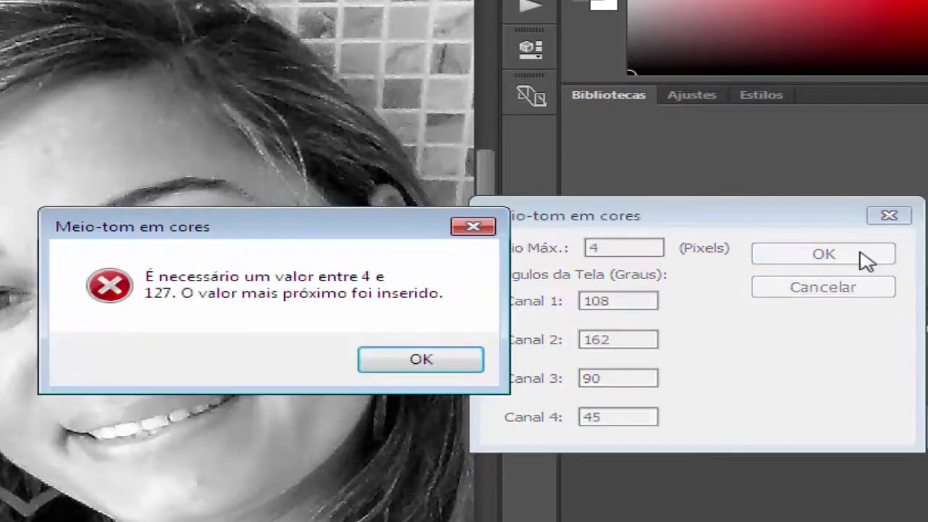
pyautogui.click(472, 363)
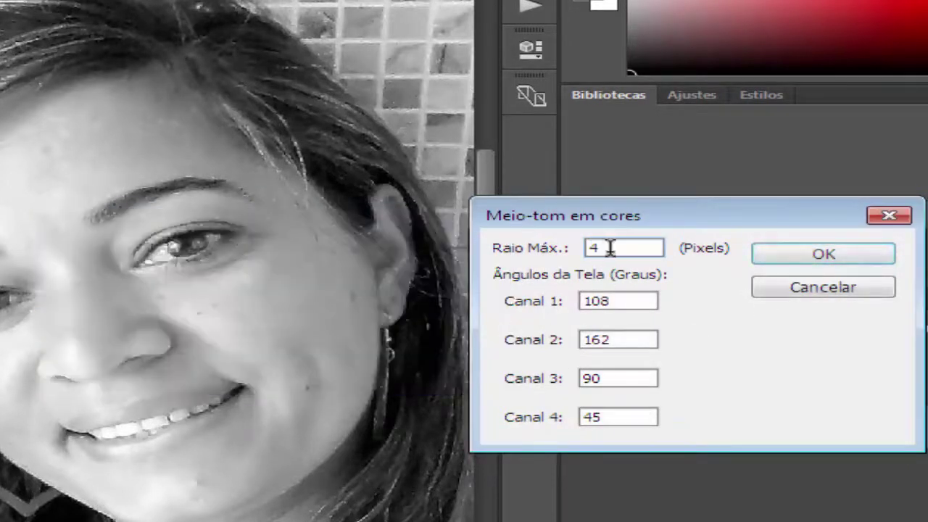
pyautogui.click(798, 254)
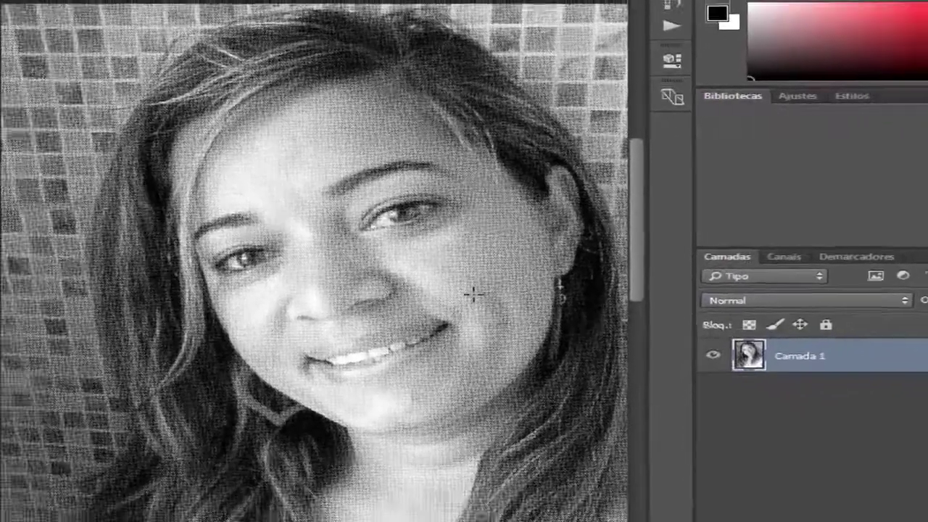
# Step: Examine the fine halftone dots on the face up close and undo the 4-pixel Color Halftone filter
pyautogui.press('z')
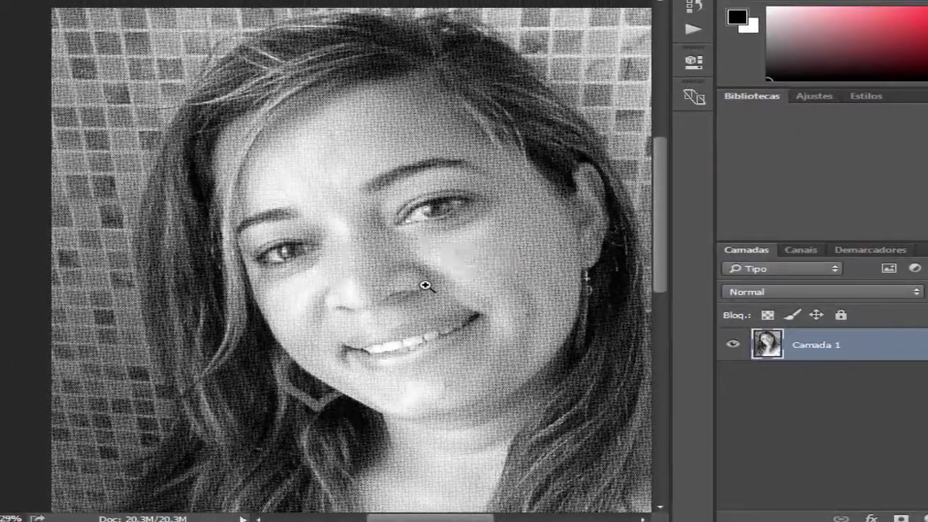
pyautogui.click(425, 285)
pyautogui.keyDown('alt'); pyautogui.click(428, 308); pyautogui.keyUp('alt')
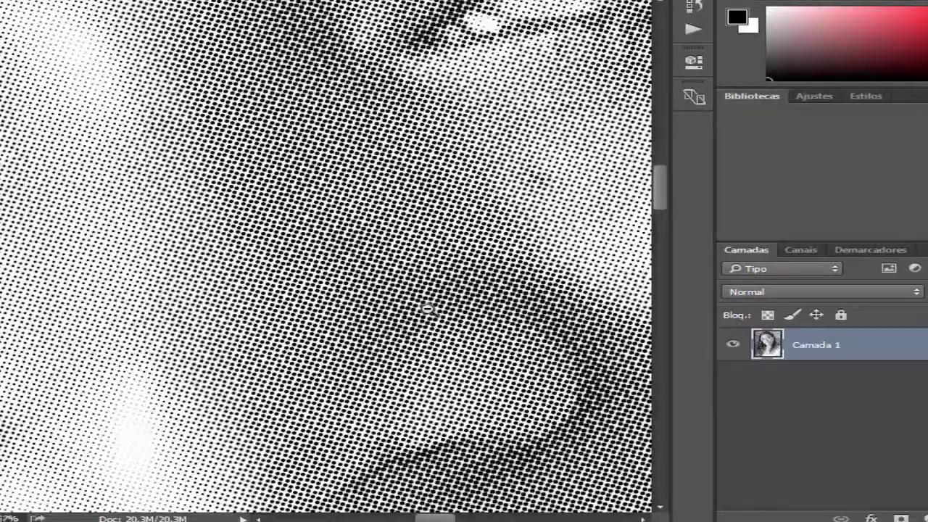
pyautogui.keyDown('alt'); pyautogui.click(428, 309); pyautogui.keyUp('alt')
pyautogui.click(317, 356)
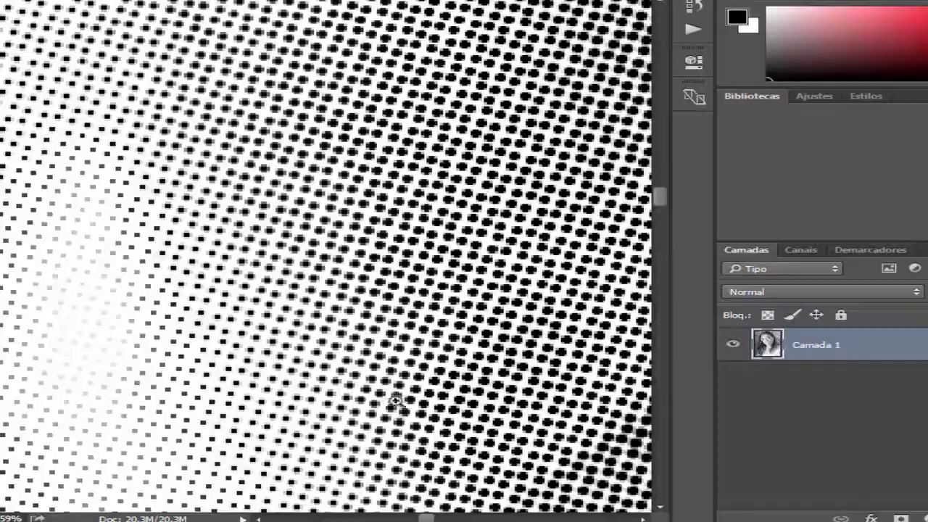
pyautogui.keyDown('alt'); pyautogui.click(391, 373); pyautogui.keyUp('alt')
pyautogui.keyDown('alt'); pyautogui.click(391, 374); pyautogui.keyUp('alt')
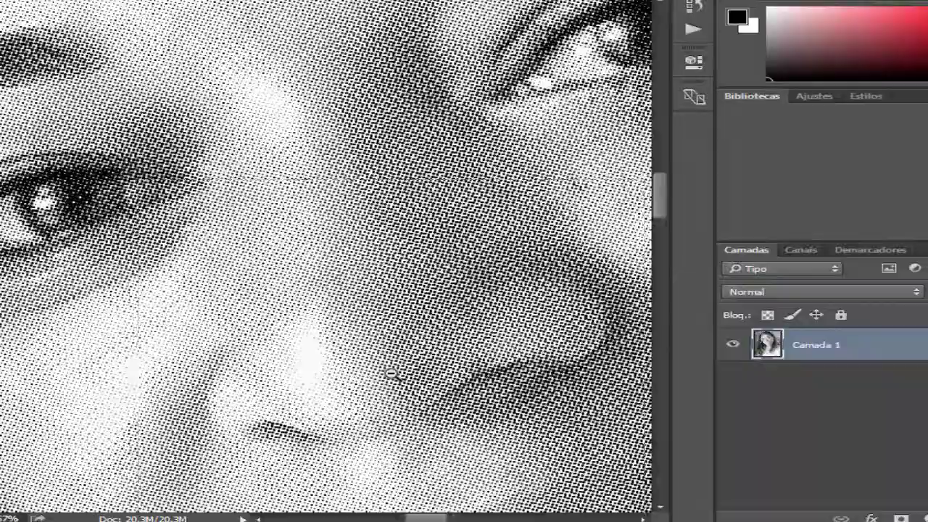
pyautogui.keyDown('alt'); pyautogui.click(391, 373); pyautogui.keyUp('alt')
pyautogui.keyDown('alt'); pyautogui.click(391, 374); pyautogui.keyUp('alt')
pyautogui.keyDown('alt'); pyautogui.click(391, 374); pyautogui.keyUp('alt')
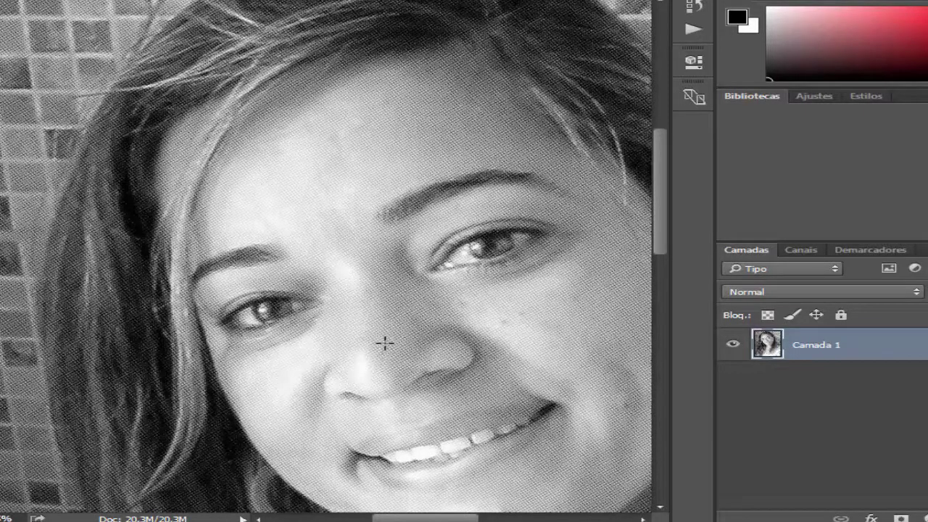
pyautogui.keyDown('alt'); pyautogui.click(486, 358); pyautogui.keyUp('alt')
pyautogui.hotkey('ctrl', 'z')
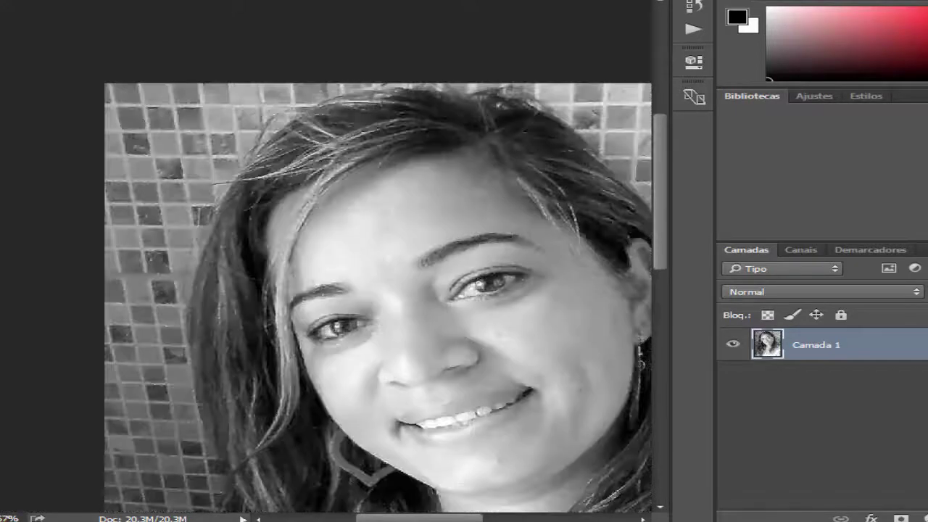
# Step: Apply the Color Halftone filter (Meio-Tom em Cores) to the photo with a maximum radius of 8 pixels
pyautogui.click(368, 11)
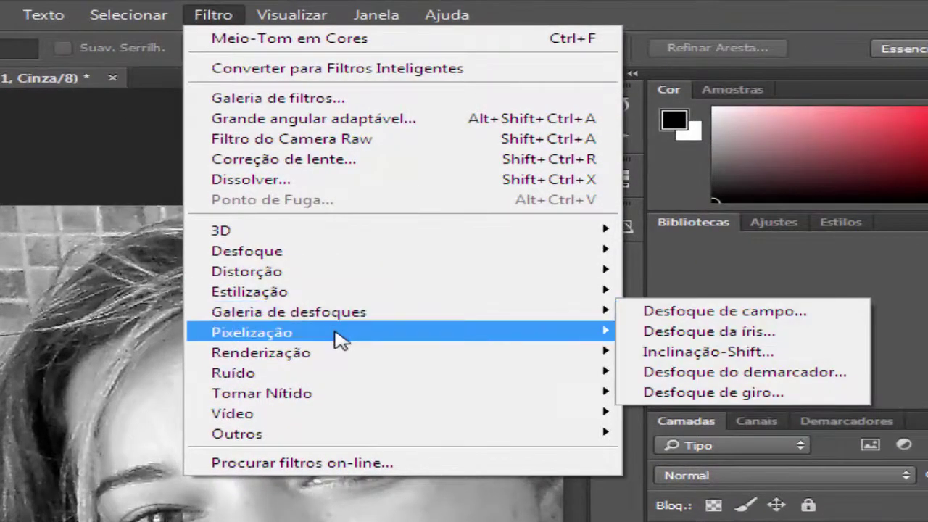
pyautogui.moveTo(341, 339)
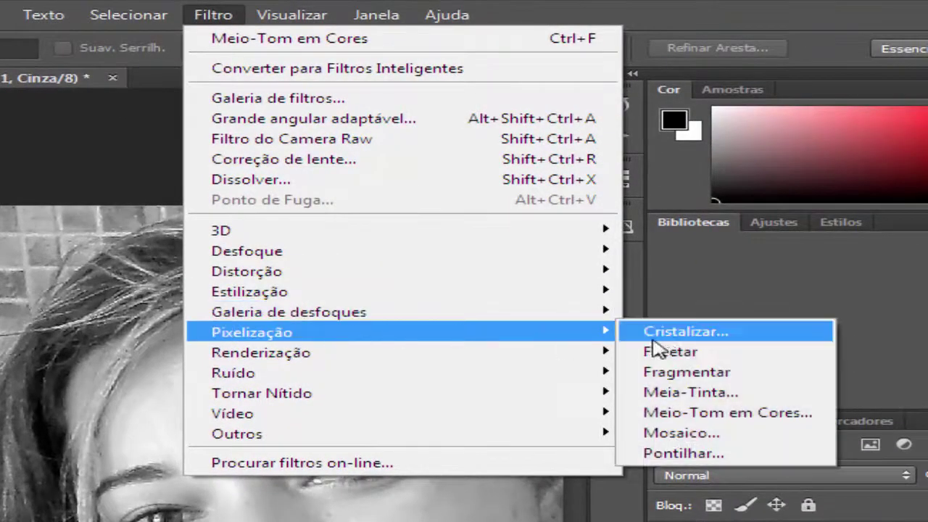
pyautogui.click(691, 416)
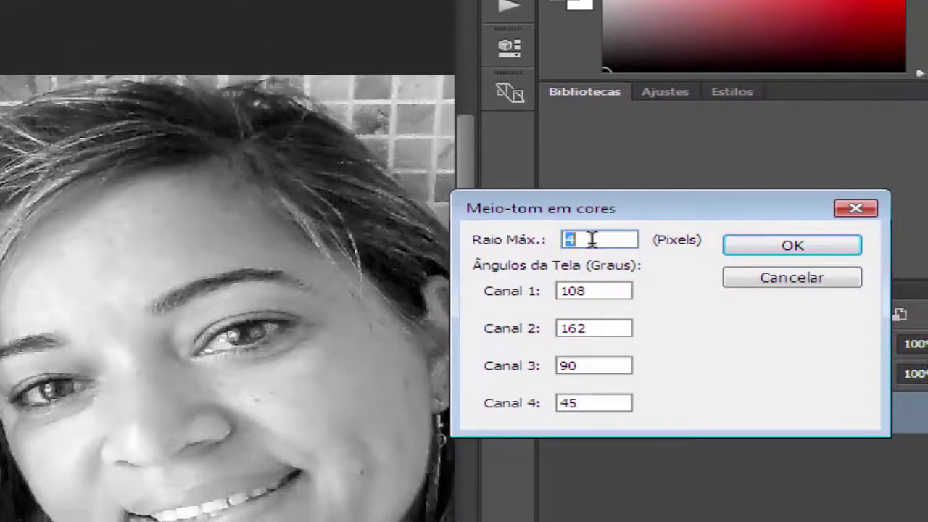
pyautogui.write('8')
pyautogui.click(754, 245)
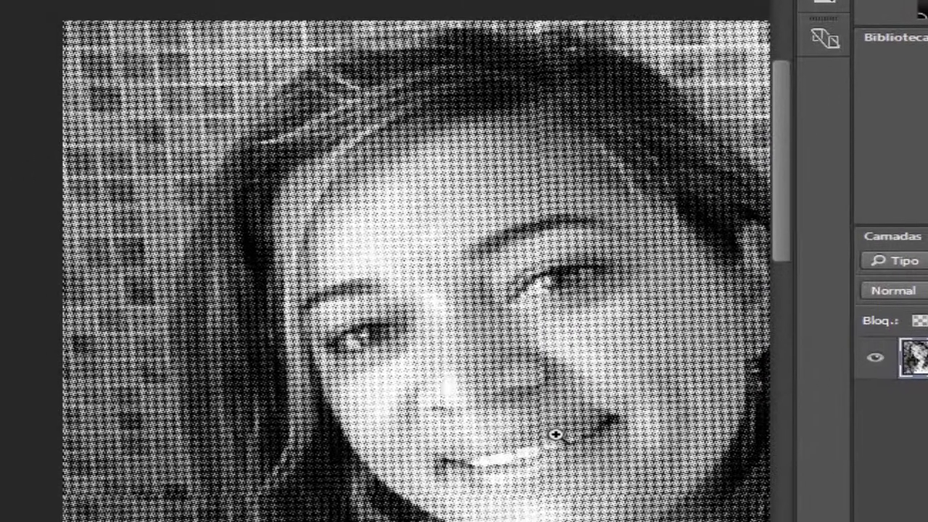
# Step: Examine the halftone dots on the face up close and the dot effect across the whole portrait
pyautogui.click(535, 434)
pyautogui.moveTo(487, 356); pyautogui.dragTo(437, 226)
pyautogui.keyDown('alt'); pyautogui.click(445, 341); pyautogui.keyUp('alt')
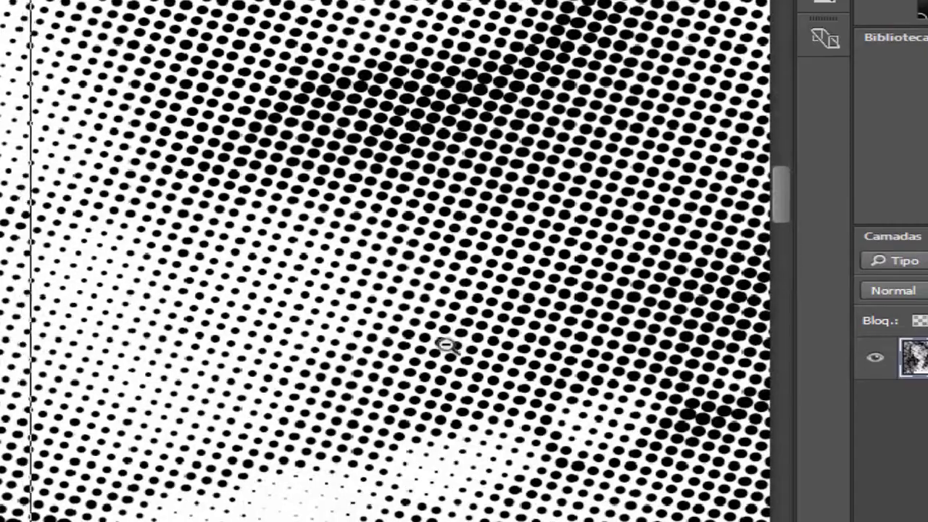
pyautogui.keyDown('alt'); pyautogui.click(446, 406); pyautogui.keyUp('alt')
pyautogui.keyDown('alt'); pyautogui.click(446, 421); pyautogui.keyUp('alt')
pyautogui.keyDown('alt'); pyautogui.click(445, 425); pyautogui.keyUp('alt')
pyautogui.keyDown('alt'); pyautogui.click(446, 425); pyautogui.keyUp('alt')
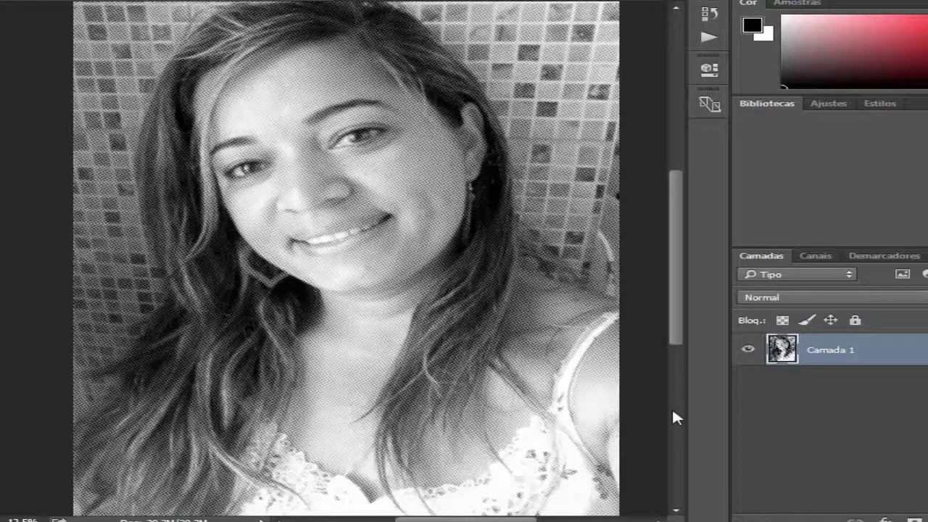